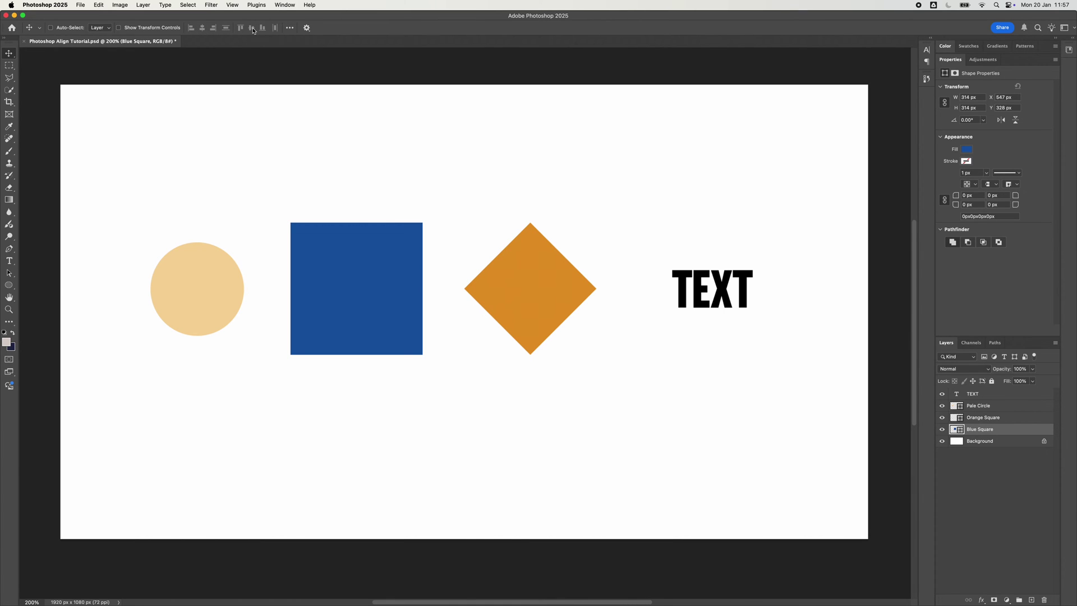
Set Align To to Canvas in the extended alignment options
{"action": "left_click", "coordinate": [290, 29]}
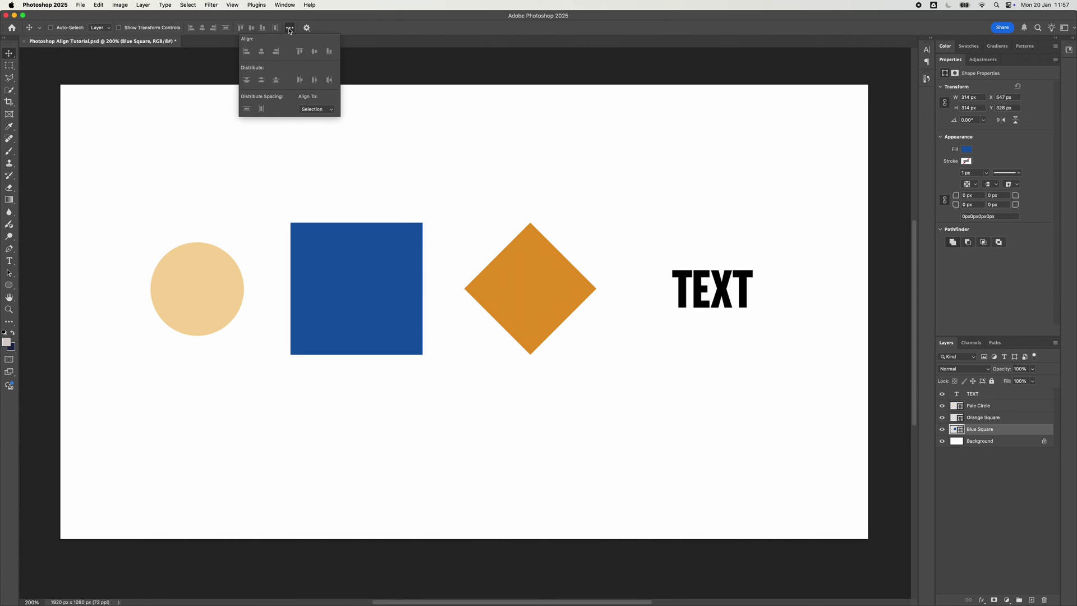
{"action": "left_click", "coordinate": [323, 109]}
{"action": "left_click", "coordinate": [316, 119]}
{"action": "left_click", "coordinate": [289, 29]}
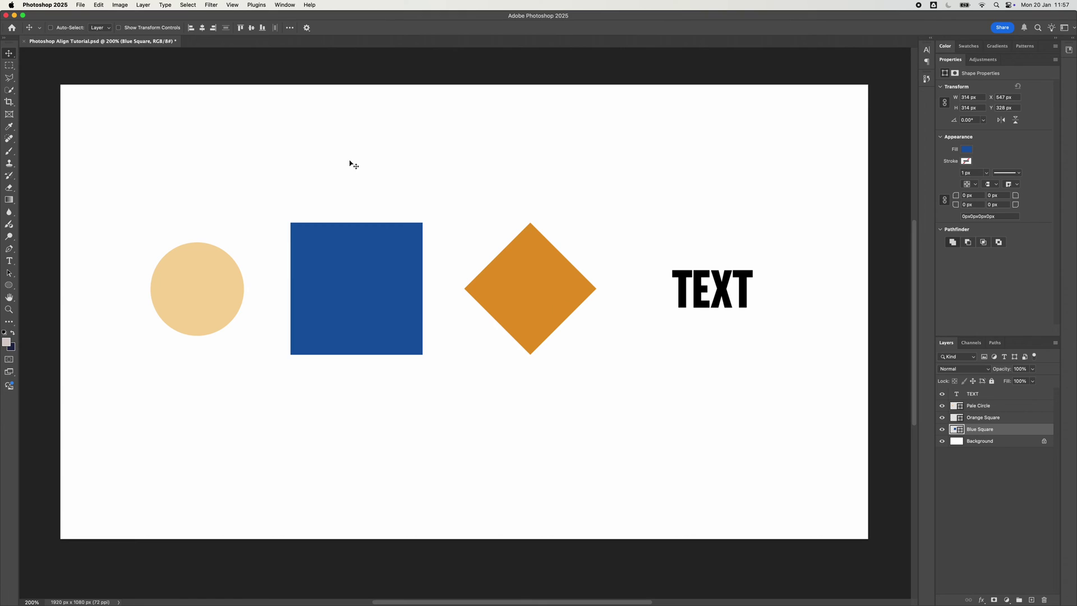
Reselect the Blue Square layer and try aligning it left, top and vertical-centre on the canvas
{"action": "left_click", "coordinate": [1025, 483]}
{"action": "left_click", "coordinate": [1000, 432]}
{"action": "left_click", "coordinate": [191, 29]}
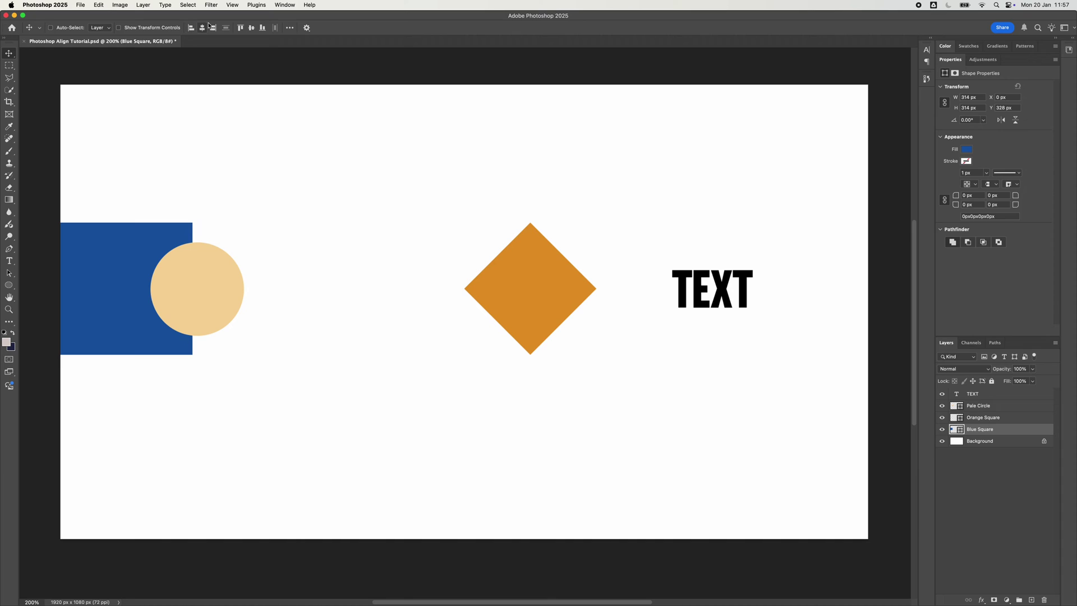
{"action": "left_click", "coordinate": [242, 30]}
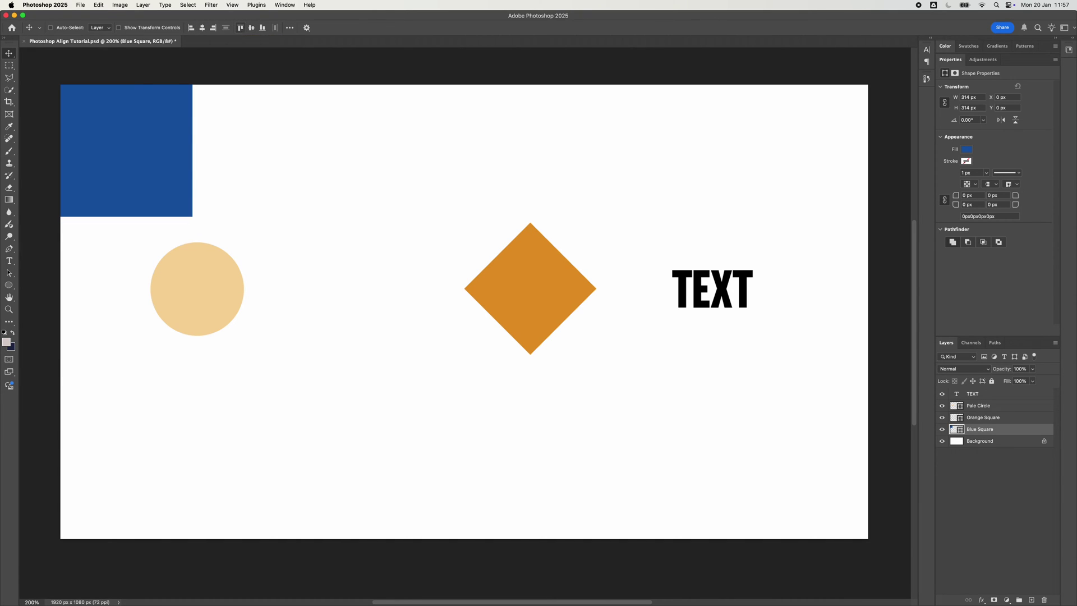
{"action": "left_click", "coordinate": [252, 29]}
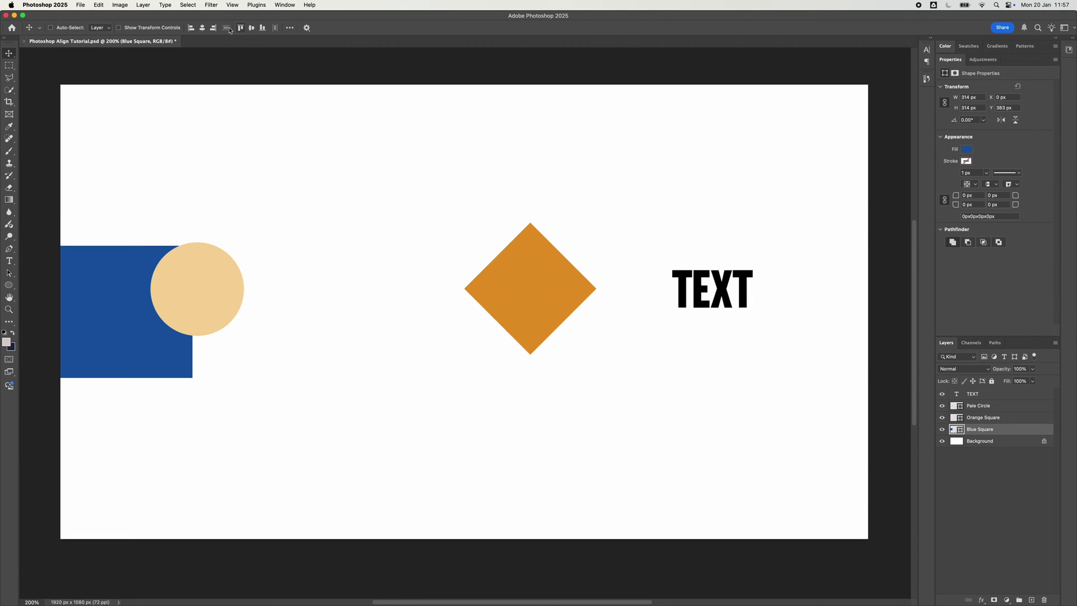
Try horizontal-centre, right and left alignments, then drag the square back to X 541, Y 329 px
{"action": "left_click", "coordinate": [203, 29]}
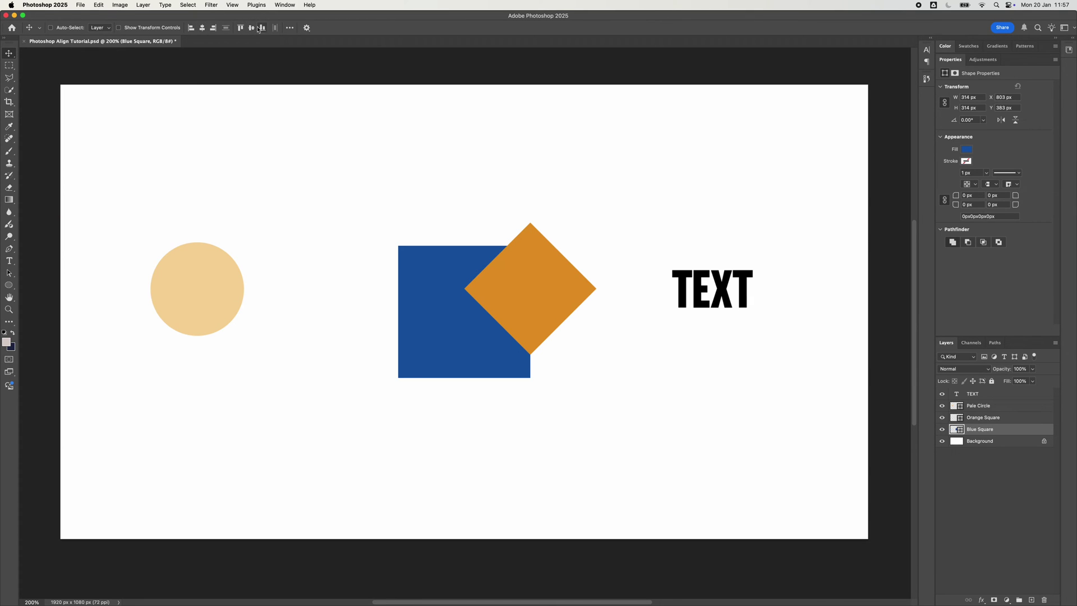
{"action": "left_click", "coordinate": [215, 28]}
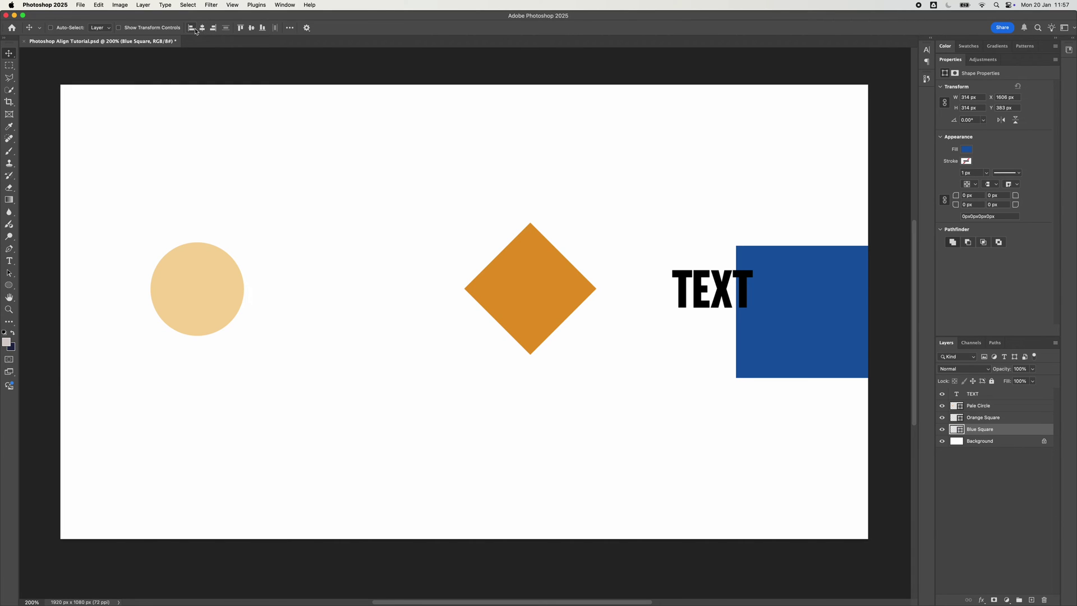
{"action": "left_click", "coordinate": [191, 28]}
{"action": "left_click", "coordinate": [203, 29]}
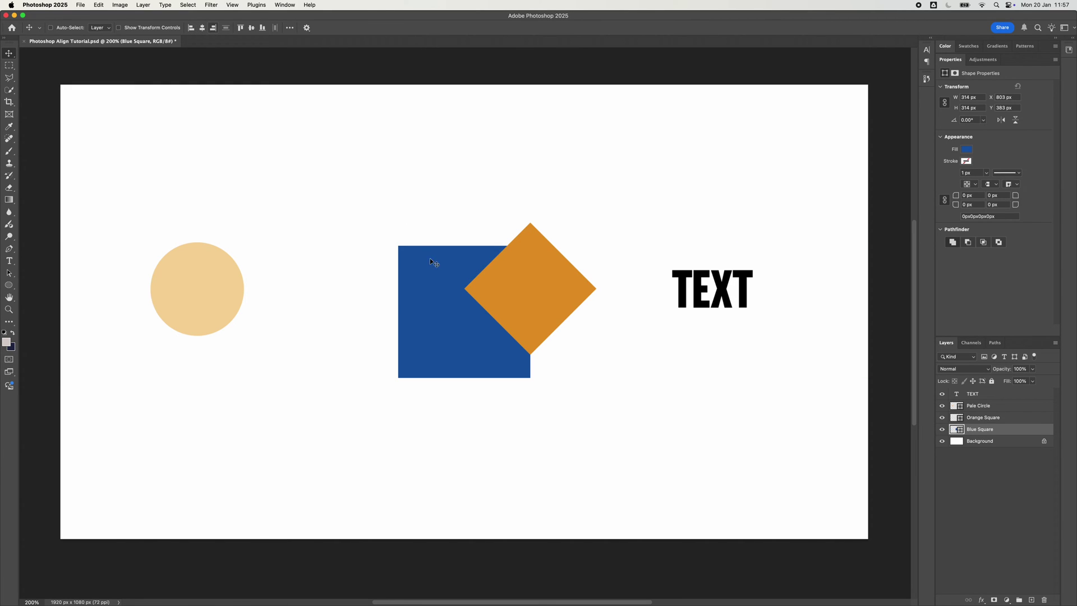
{"action": "left_click_drag", "start_coordinate": [430, 258], "coordinate": [328, 262]}
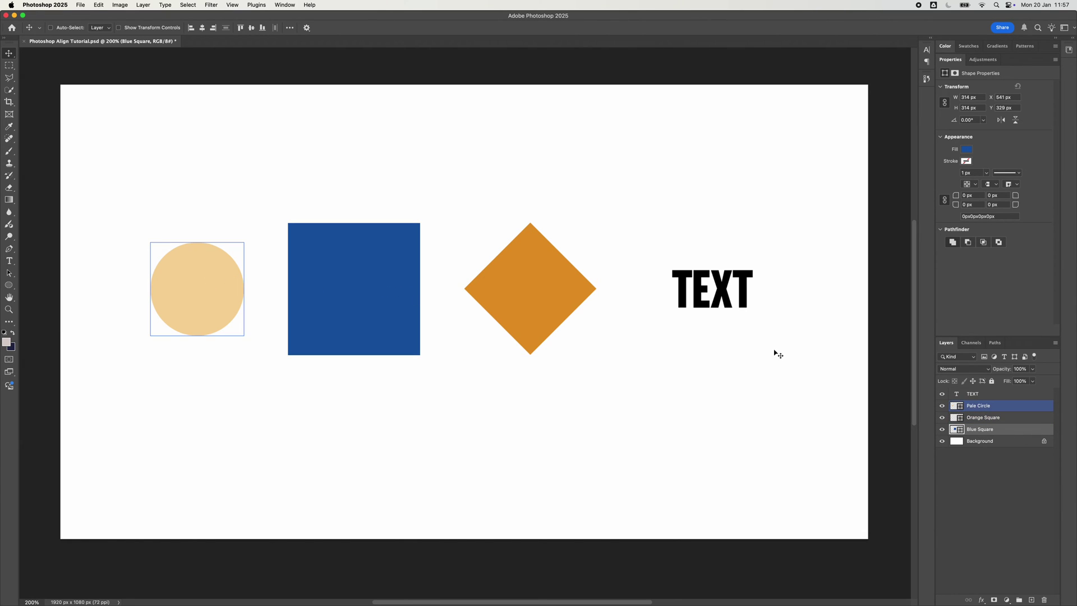
{"action": "left_click", "coordinate": [1004, 406], "text": "super"}
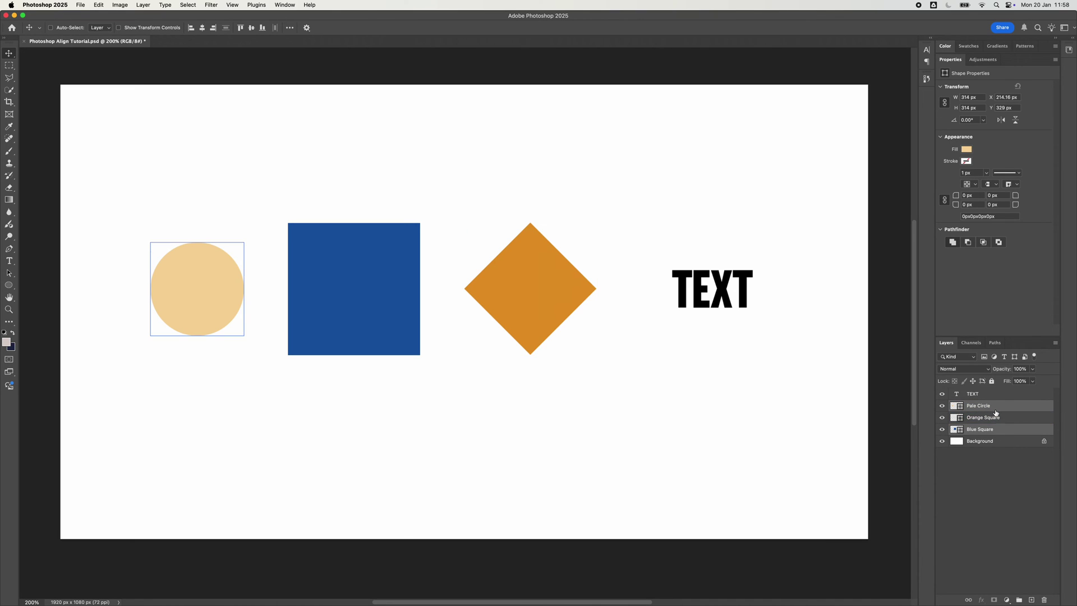
{"action": "left_click", "coordinate": [192, 29]}
{"action": "left_click", "coordinate": [202, 28]}
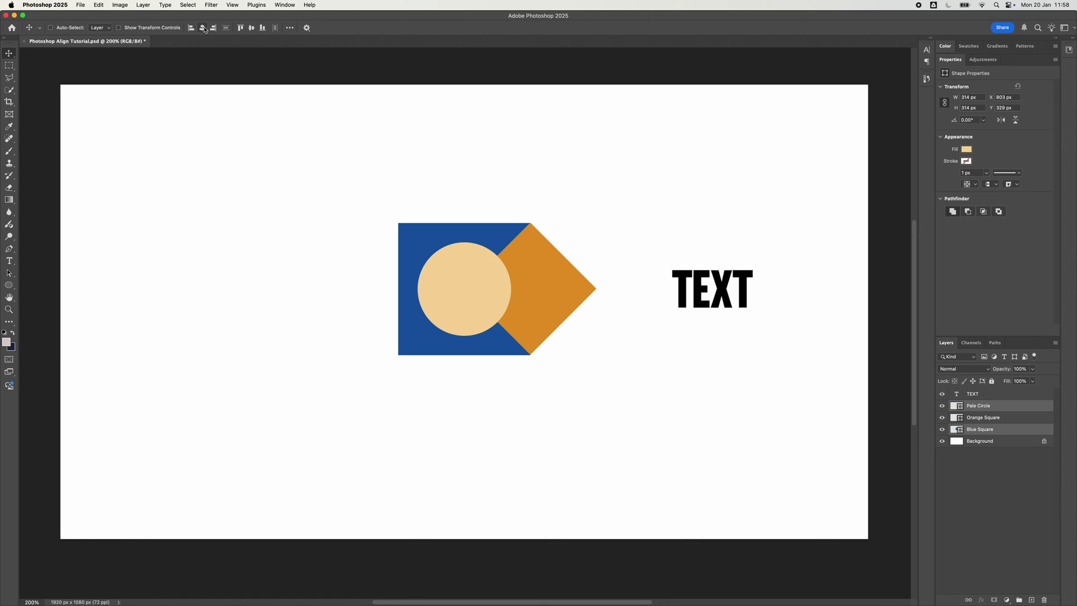
{"action": "left_click", "coordinate": [240, 28]}
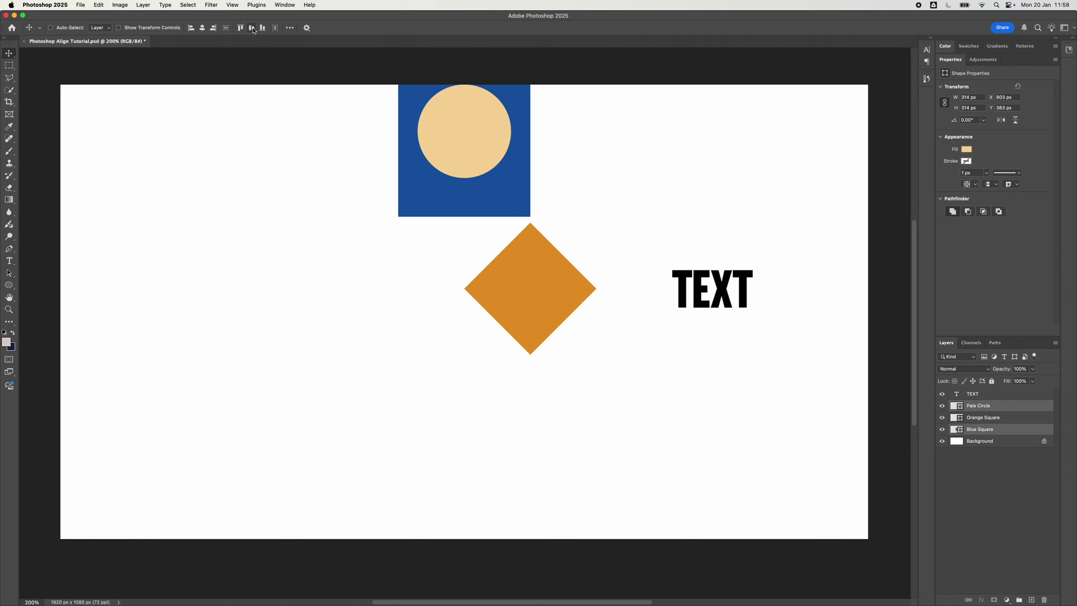
{"action": "left_click", "coordinate": [252, 28]}
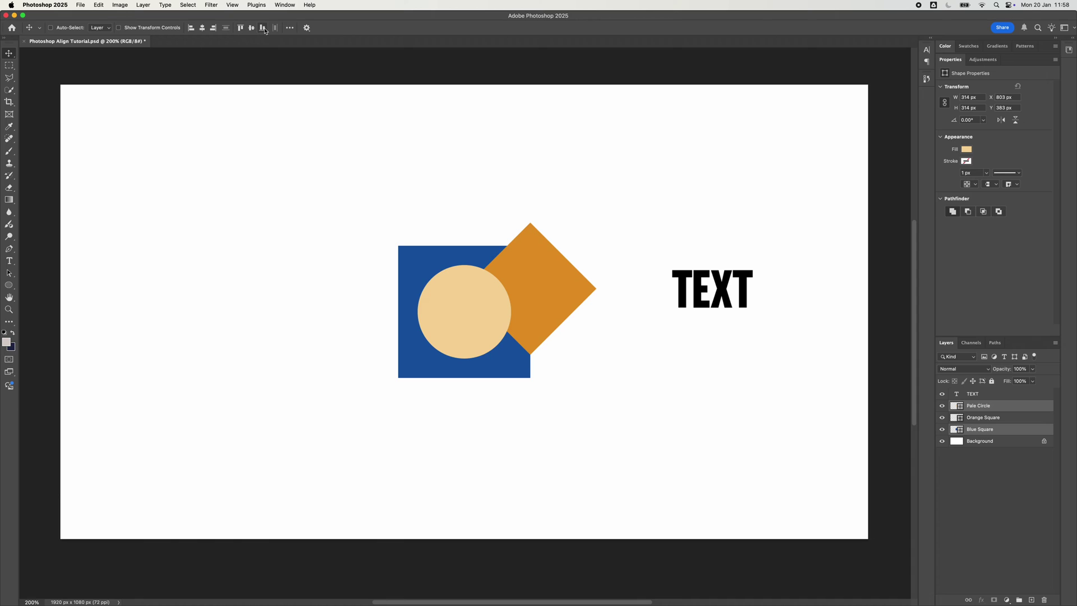
{"action": "left_click", "coordinate": [262, 29]}
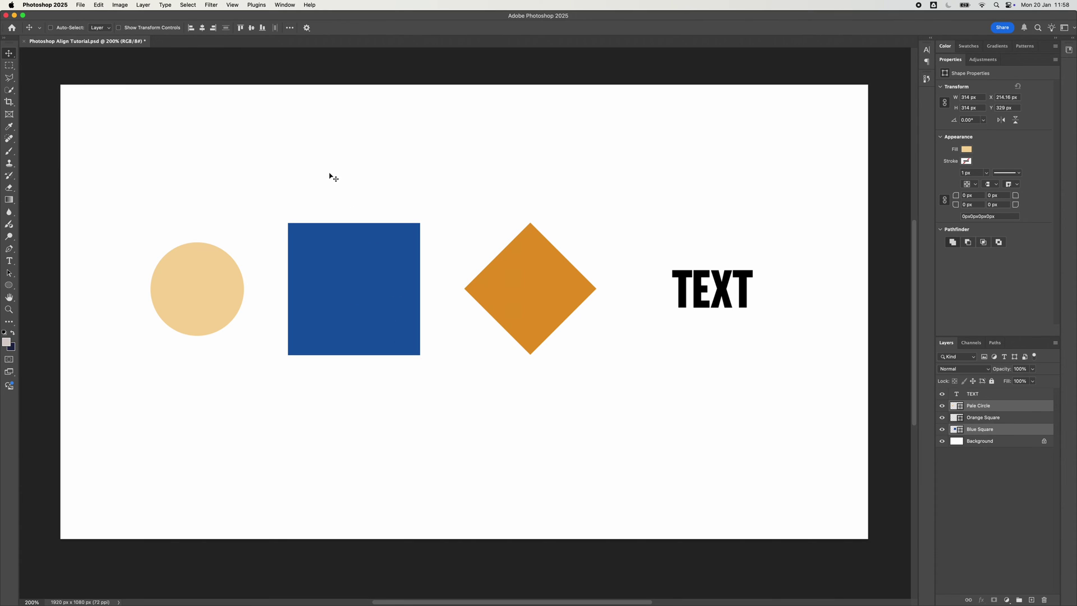
Select the blue square and pale circle together on the canvas
{"action": "left_click", "coordinate": [1017, 527]}
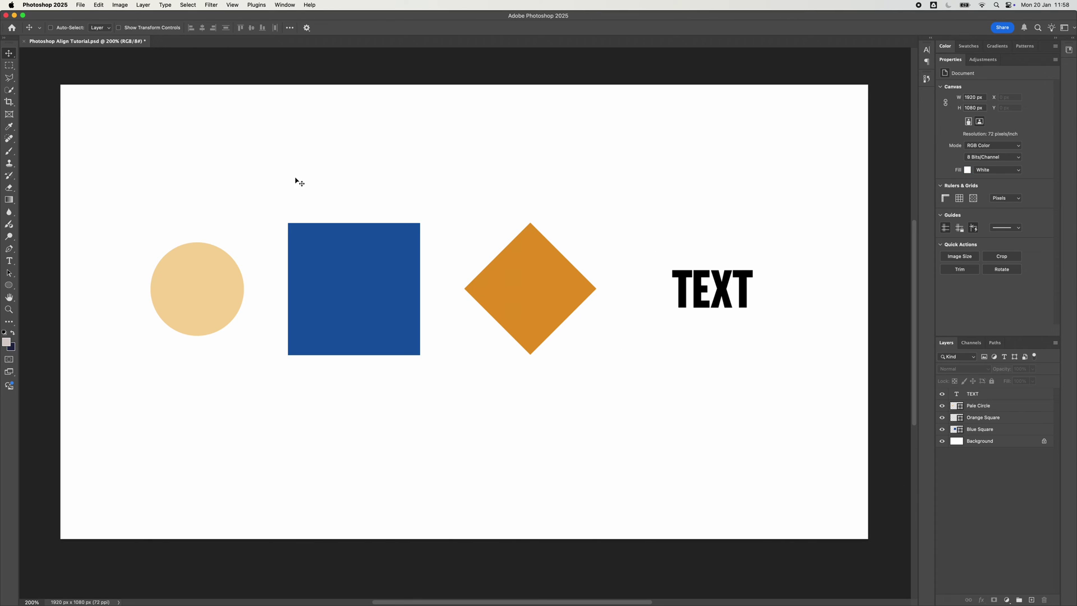
{"action": "left_click", "coordinate": [213, 268]}
{"action": "left_click", "coordinate": [393, 293]}
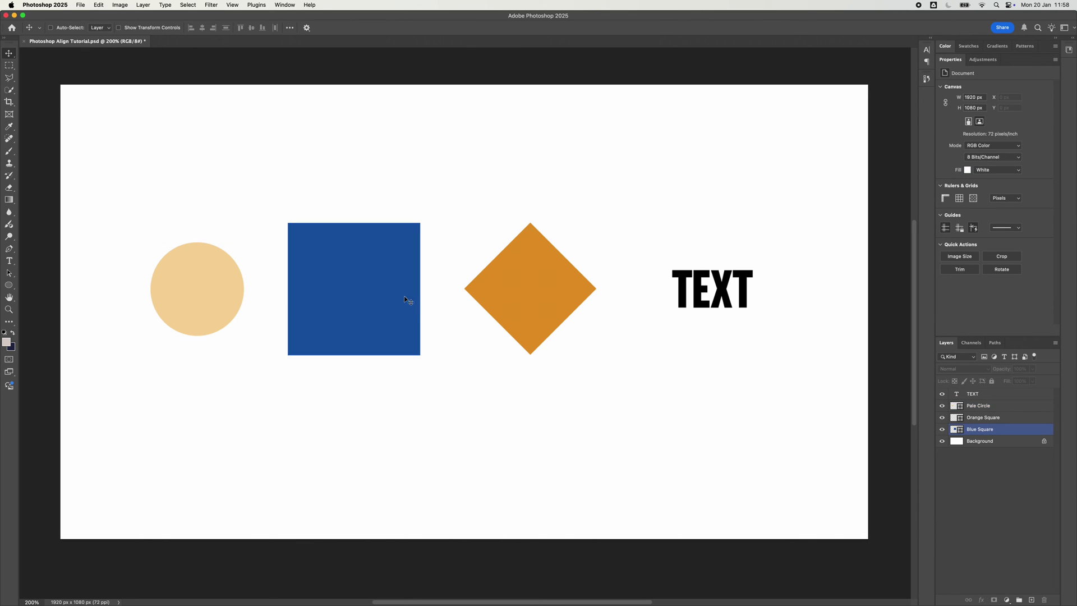
{"action": "left_click", "coordinate": [188, 276]}
{"action": "left_click", "coordinate": [368, 282]}
{"action": "left_click", "coordinate": [816, 408]}
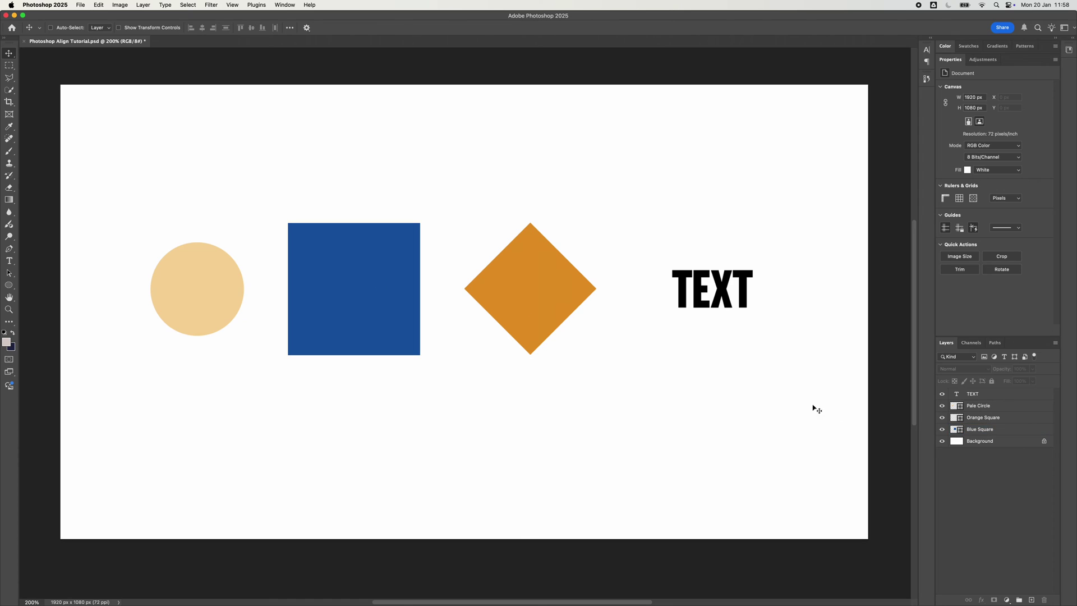
{"action": "left_click", "coordinate": [361, 291]}
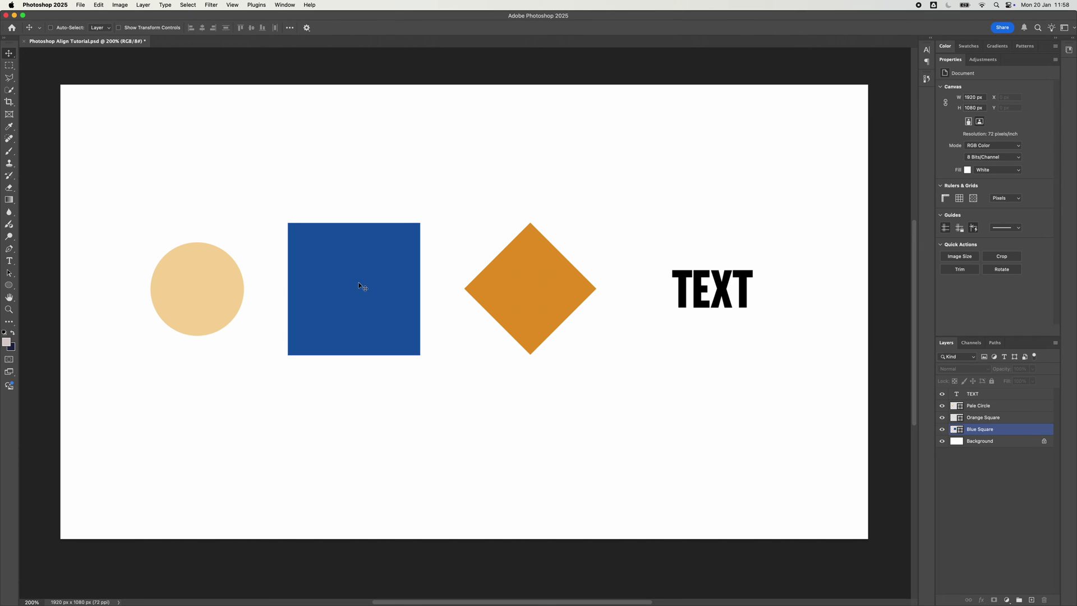
{"action": "left_click", "coordinate": [354, 285], "text": "super"}
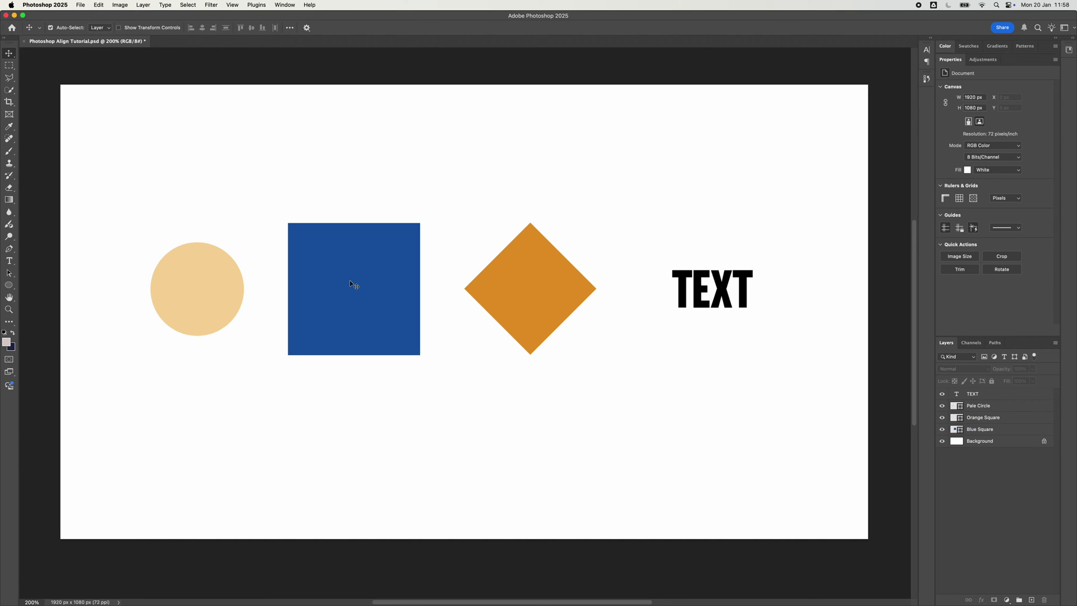
{"action": "left_click", "coordinate": [349, 281]}
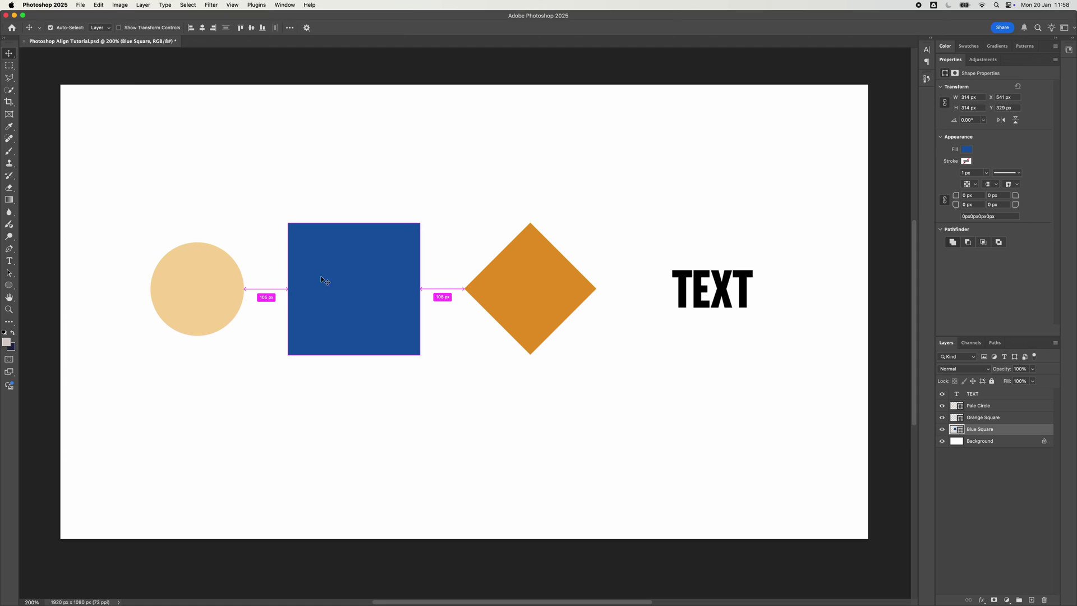
{"action": "left_click", "coordinate": [205, 290], "text": "shift"}
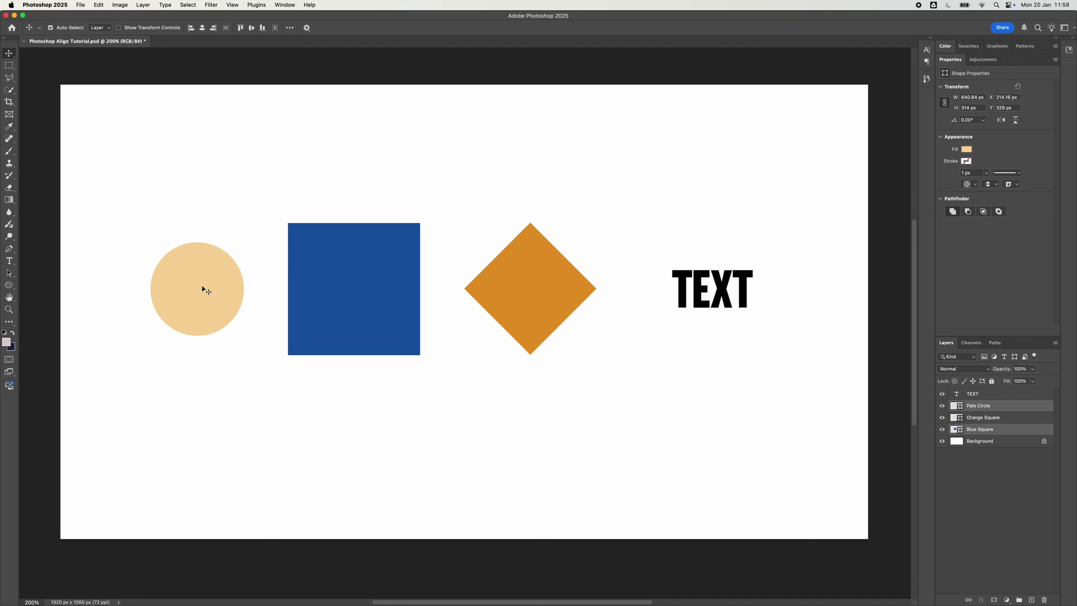
{"action": "key", "text": "super"}
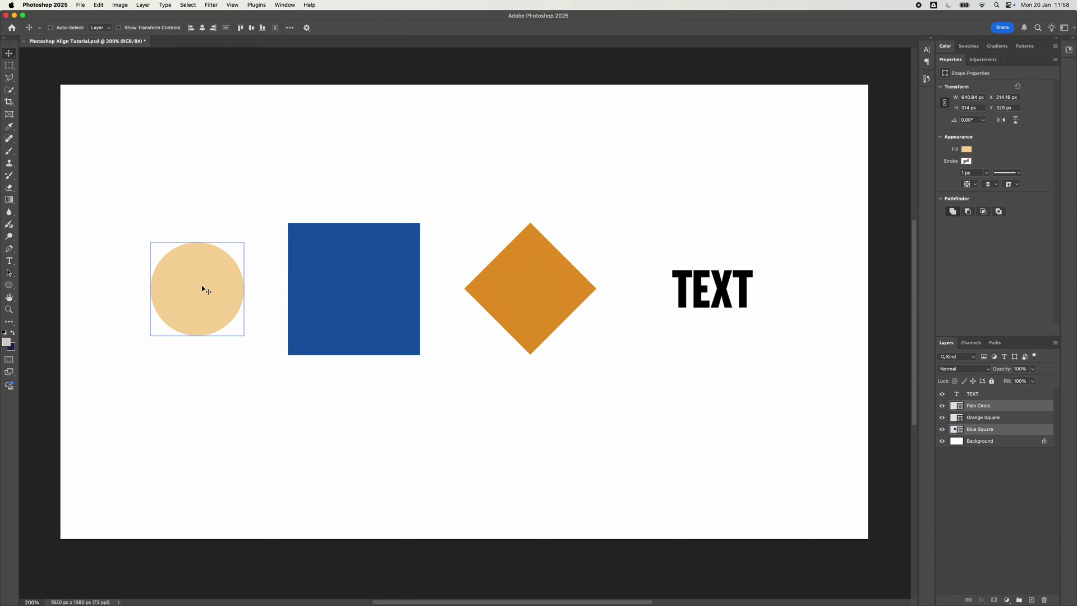
Set Align To back to Selection
{"action": "left_click", "coordinate": [290, 27]}
{"action": "left_click", "coordinate": [322, 112]}
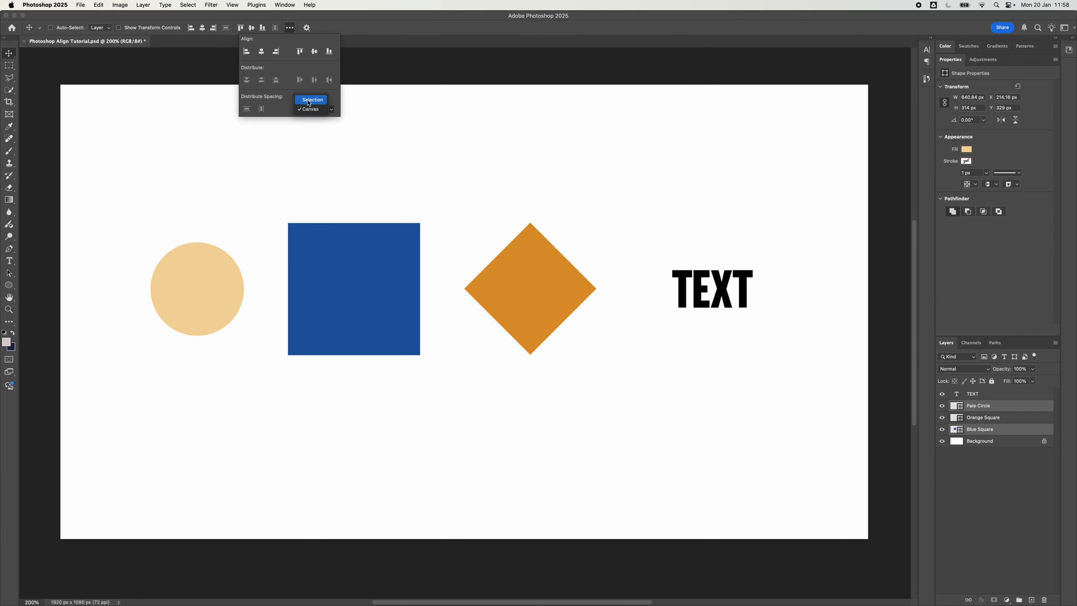
{"action": "left_click", "coordinate": [307, 101]}
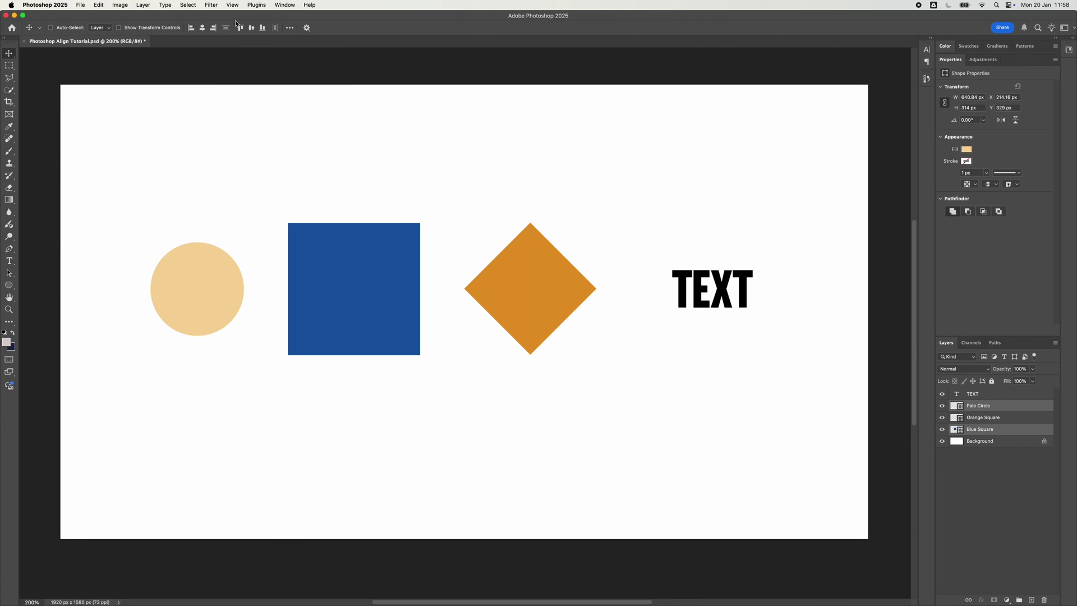
After trying edge alignments, centre the pale circle horizontally and vertically on the blue square
{"action": "left_click", "coordinate": [202, 32]}
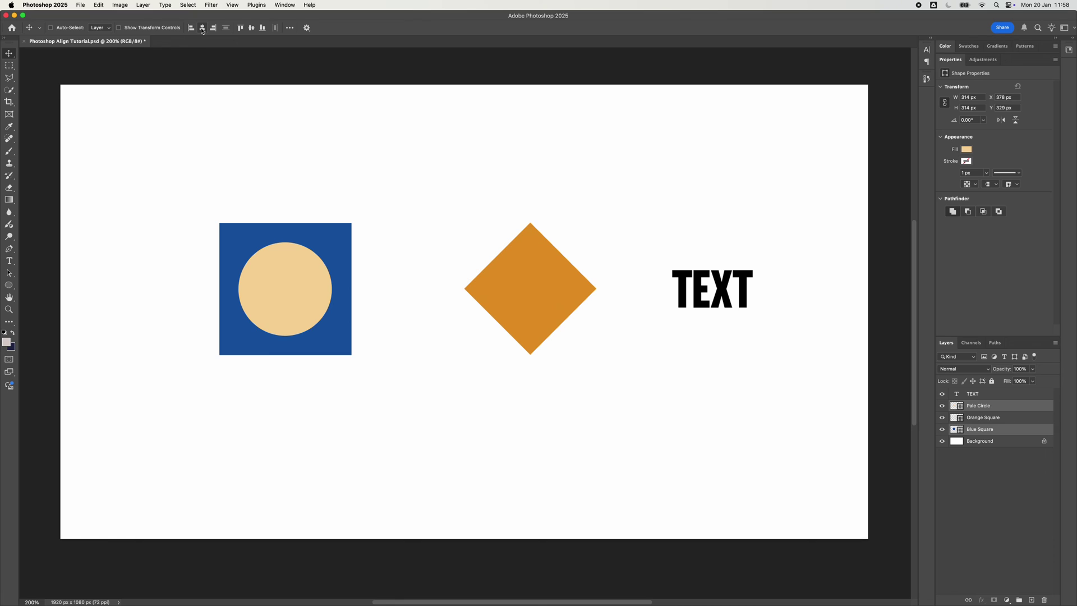
{"action": "left_click", "coordinate": [191, 29]}
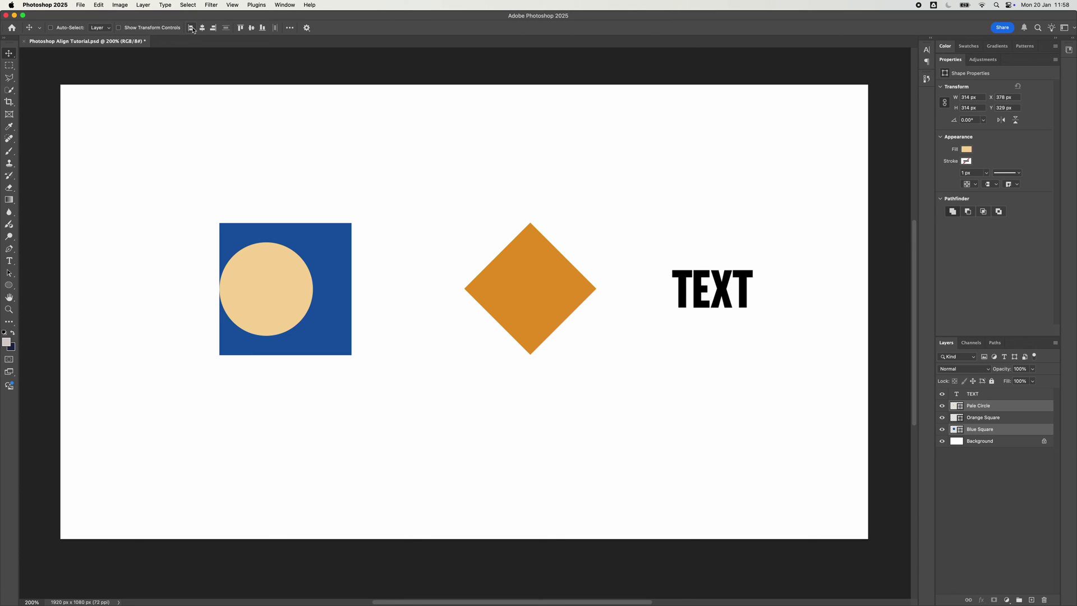
{"action": "left_click", "coordinate": [241, 29]}
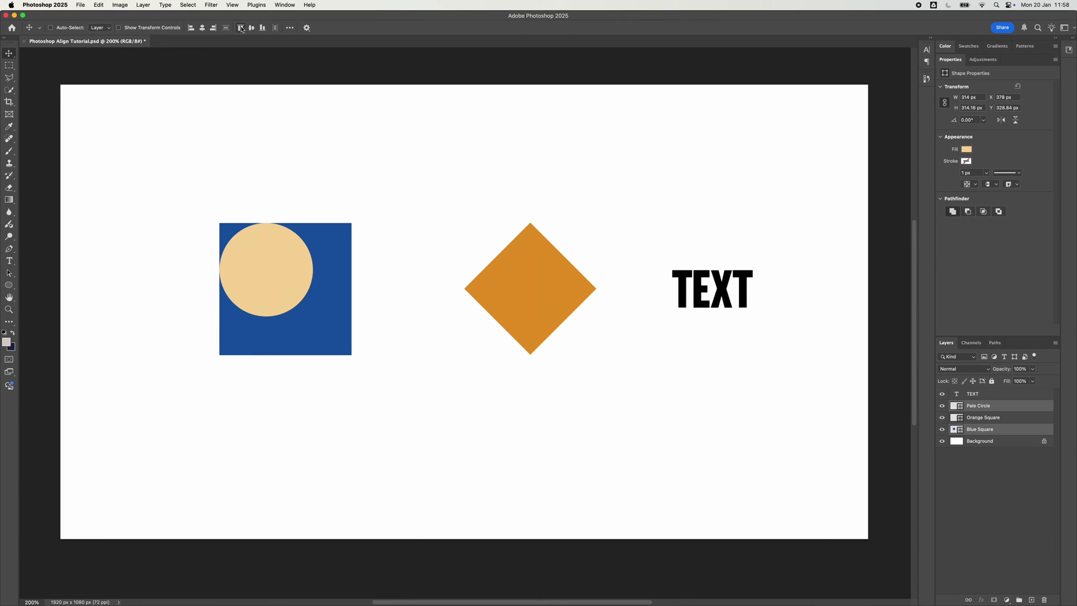
{"action": "left_click", "coordinate": [262, 29]}
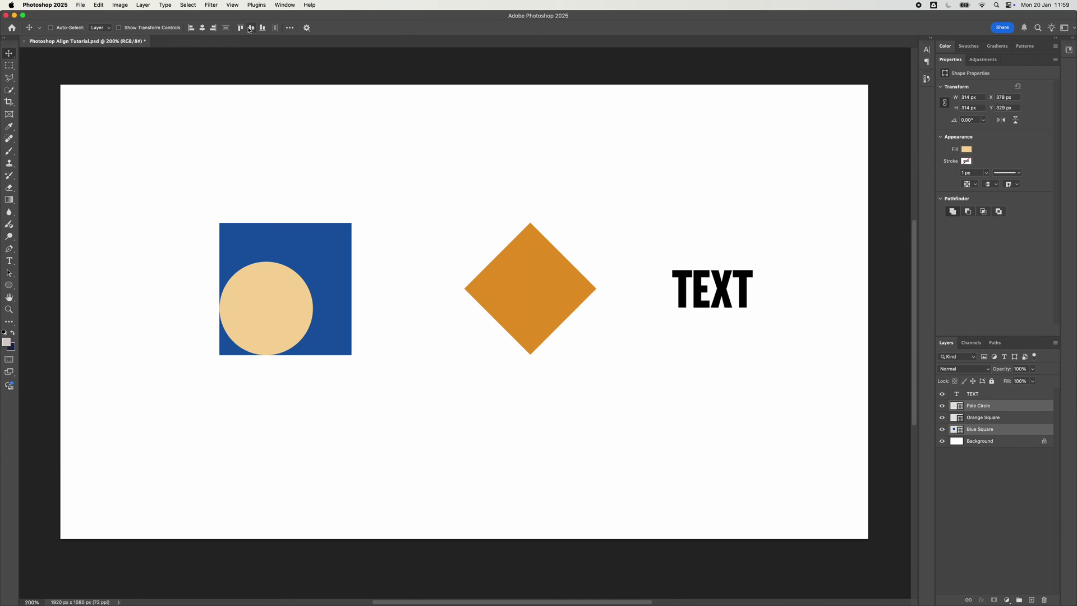
{"action": "left_click", "coordinate": [213, 29]}
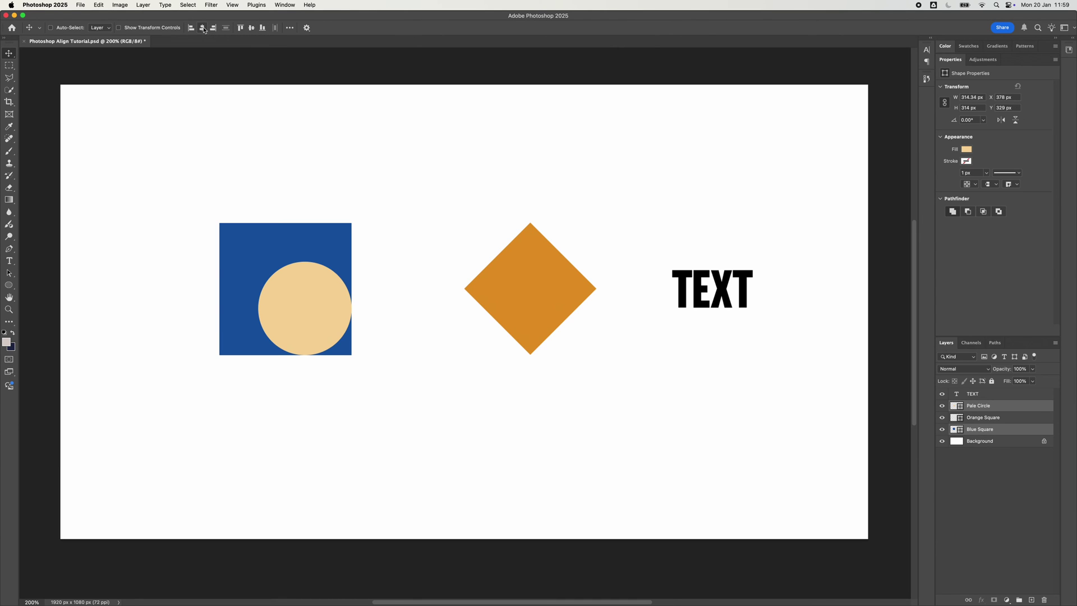
{"action": "left_click", "coordinate": [202, 28]}
{"action": "left_click", "coordinate": [252, 29]}
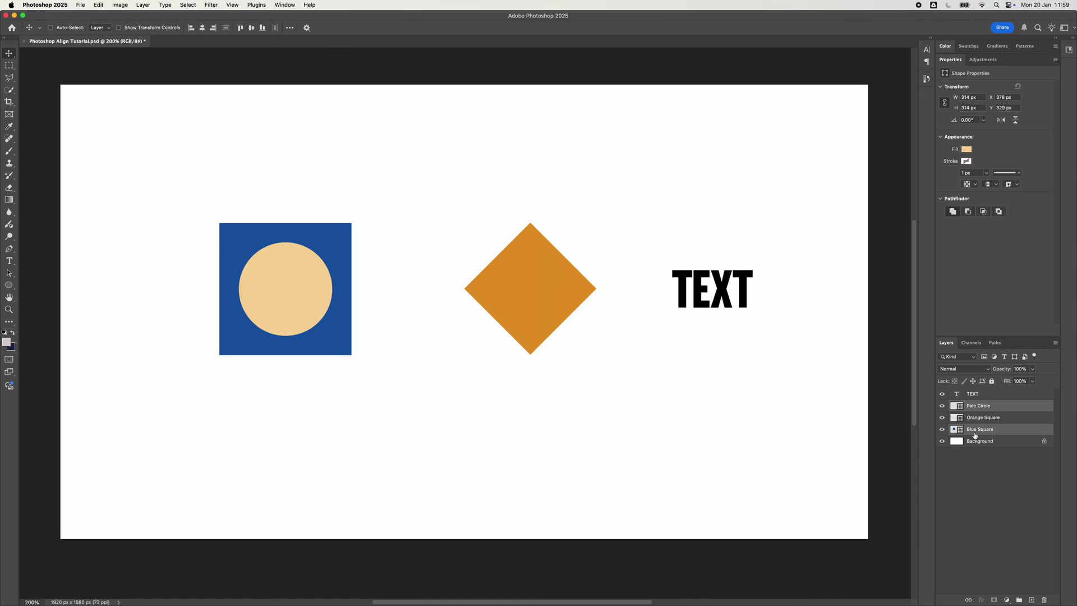
Add the Orange Square layer and centre the three shapes horizontally and vertically on each other
{"action": "left_click", "coordinate": [510, 291], "text": "super"}
{"action": "left_click", "coordinate": [982, 418], "text": "super"}
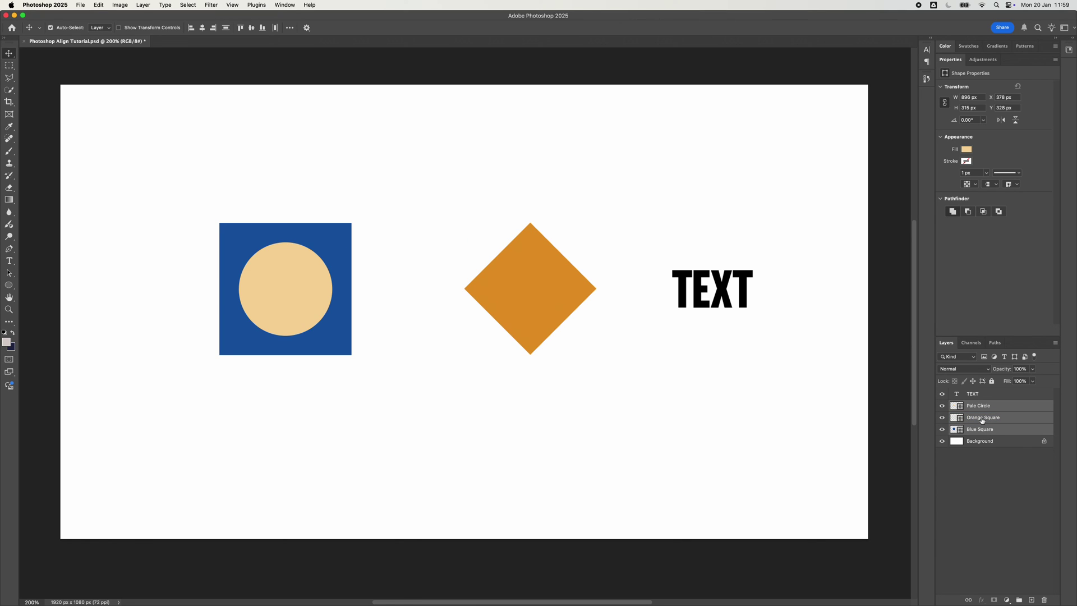
{"action": "left_click", "coordinate": [203, 28]}
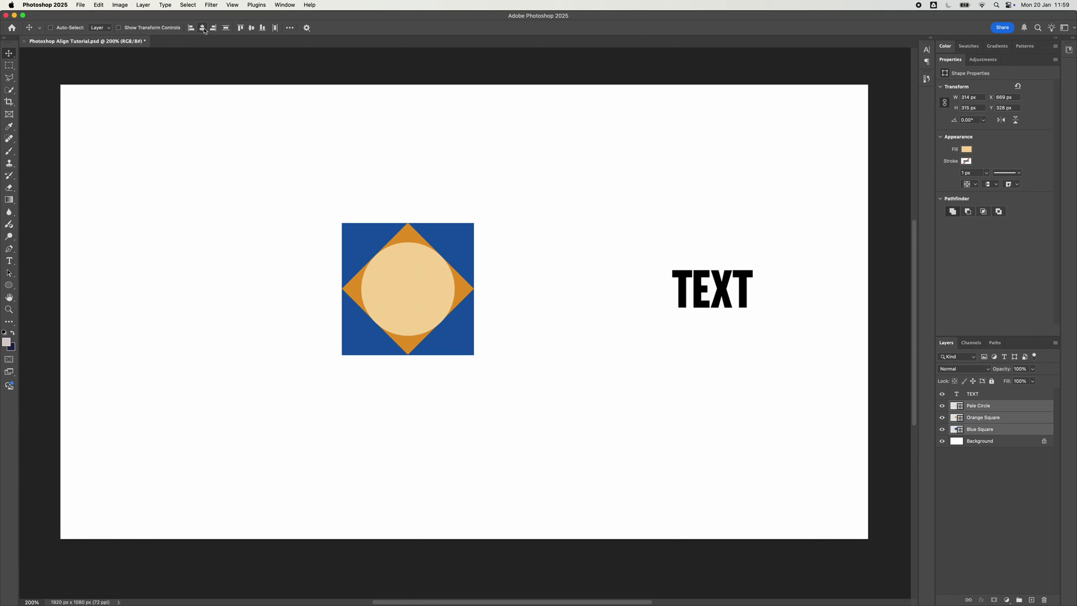
{"action": "left_click", "coordinate": [253, 28]}
After testing left and right edge alignment, add TEXT and centre all four layers horizontally
{"action": "left_click", "coordinate": [191, 28]}
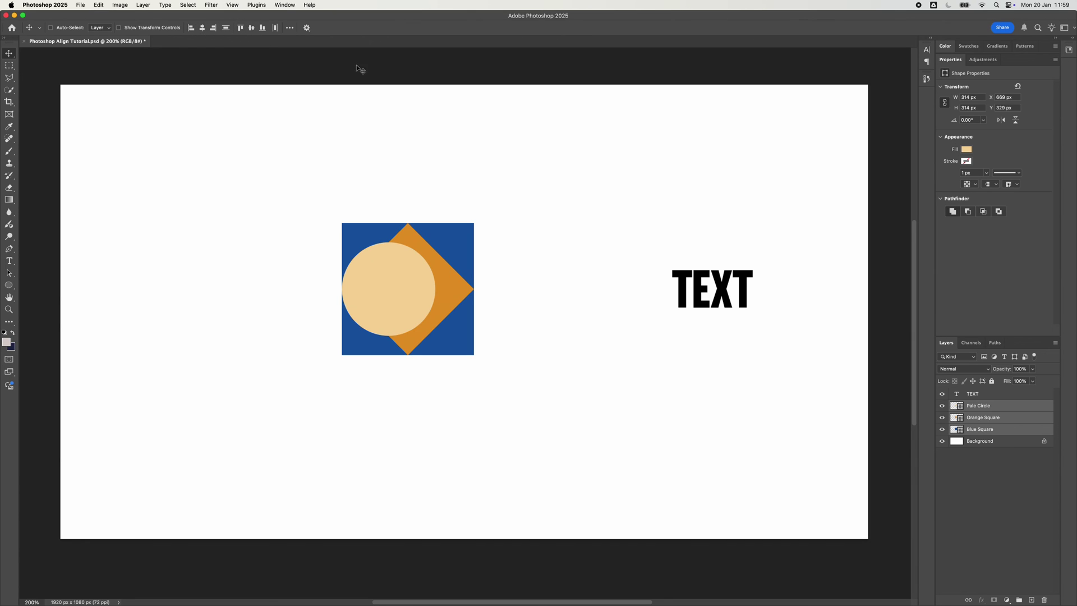
{"action": "left_click", "coordinate": [213, 28]}
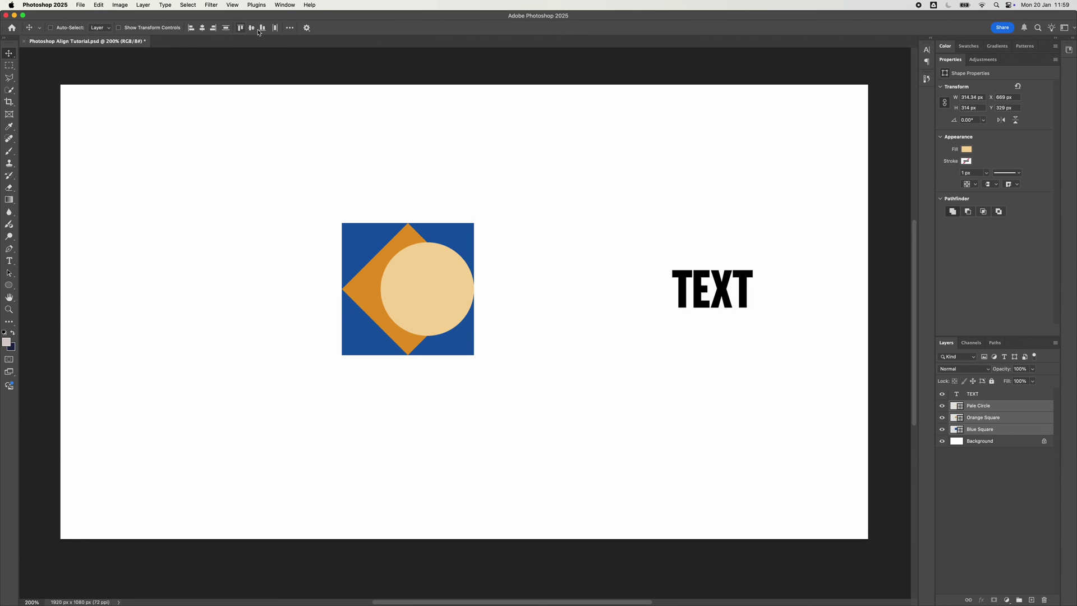
{"action": "left_click", "coordinate": [994, 394], "text": "super"}
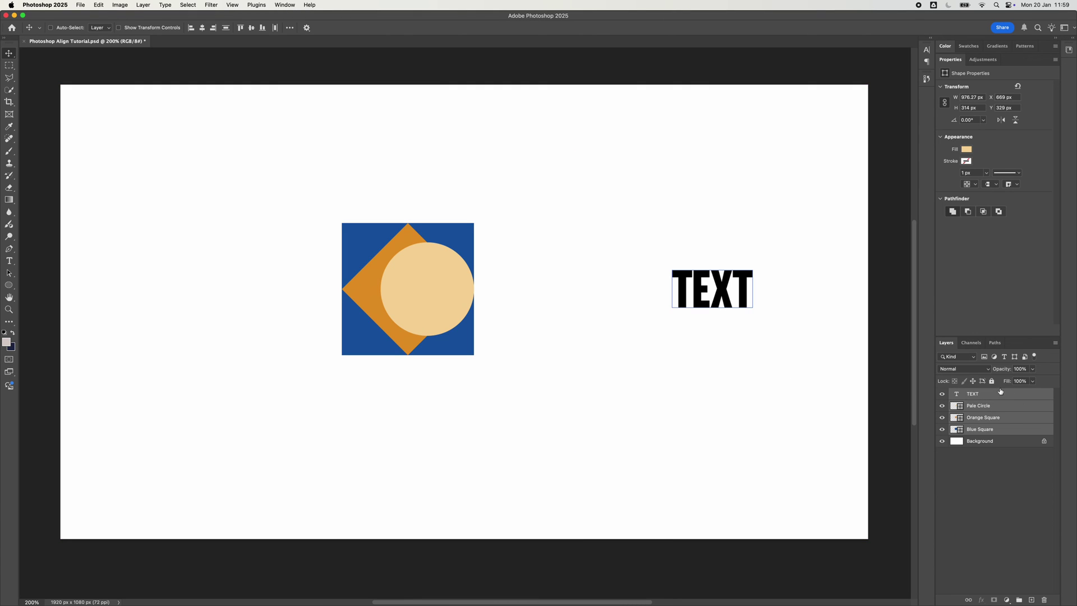
{"action": "left_click", "coordinate": [202, 28]}
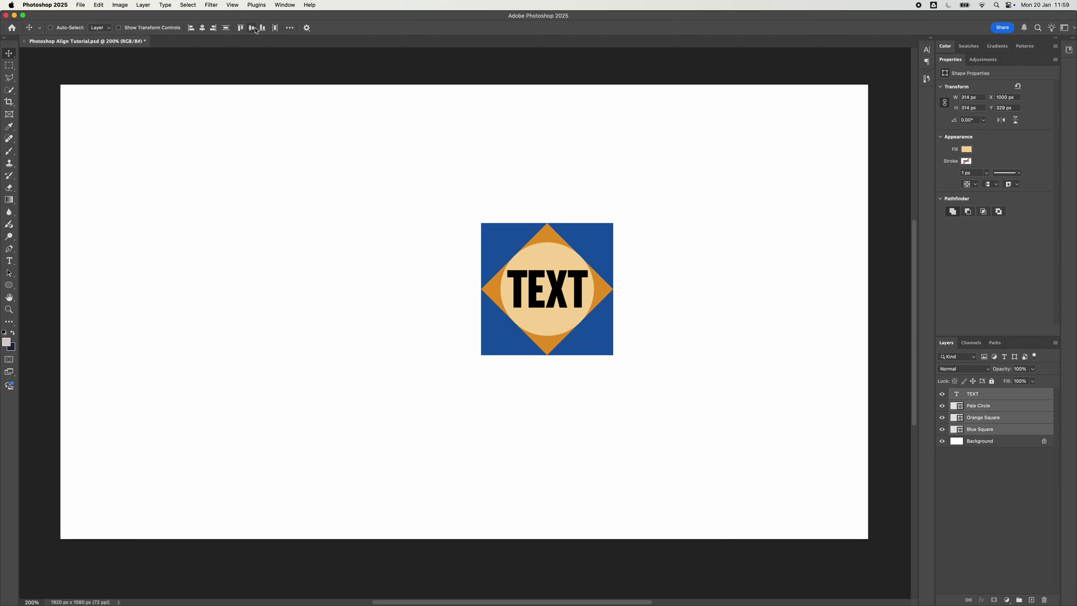
Switch Align To back to Canvas
{"action": "left_click", "coordinate": [290, 28]}
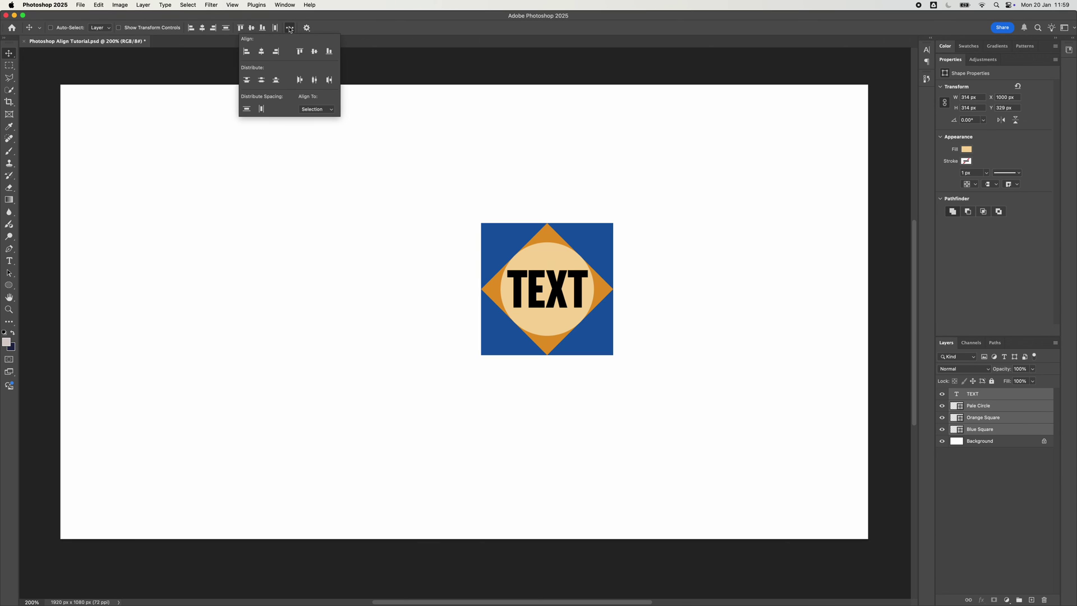
{"action": "left_click", "coordinate": [330, 110]}
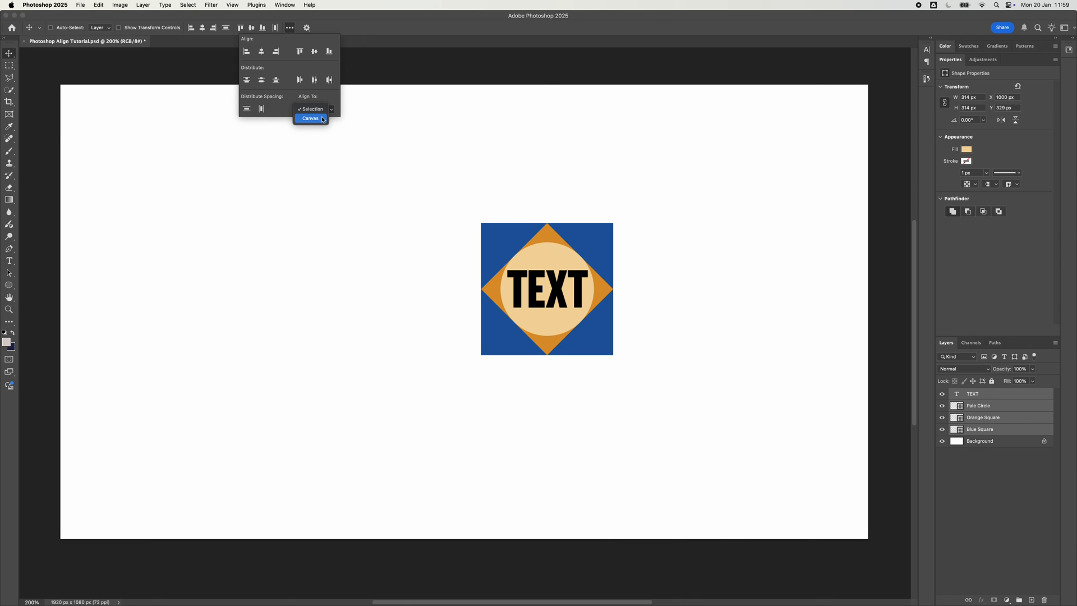
{"action": "left_click", "coordinate": [310, 116]}
Try several canvas alignments, ending with the group centred horizontally and vertically at X 803, Y 383 px
{"action": "left_click", "coordinate": [202, 28]}
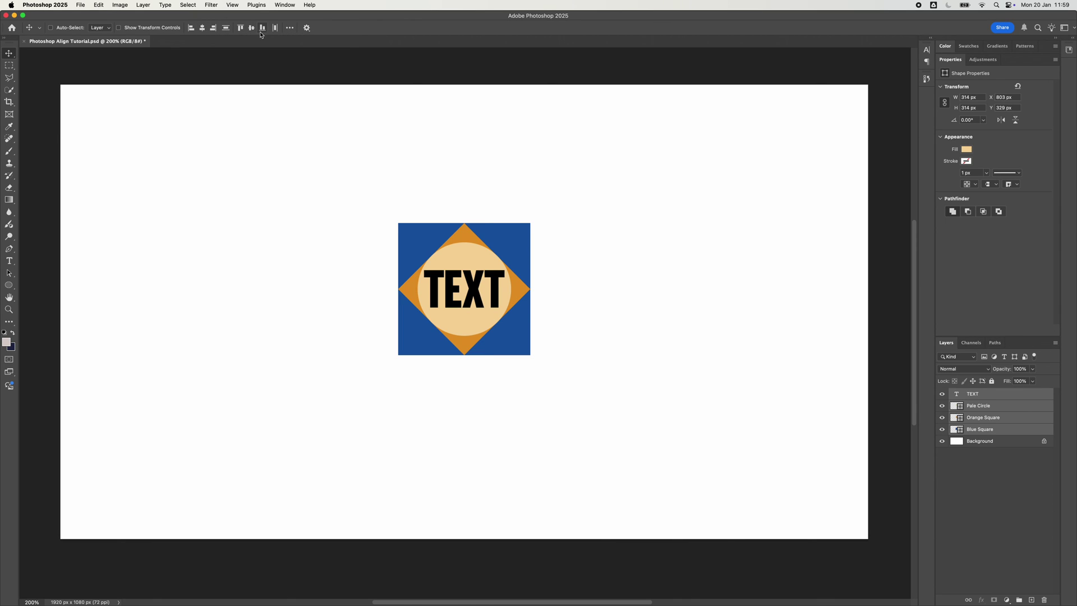
{"action": "left_click", "coordinate": [251, 27]}
{"action": "left_click", "coordinate": [190, 28]}
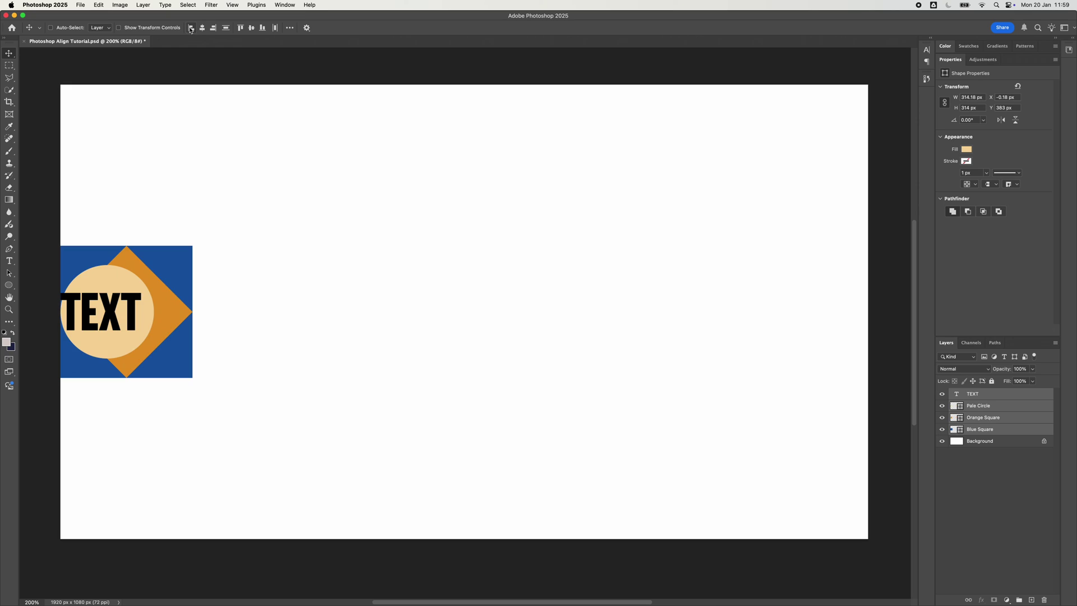
{"action": "left_click", "coordinate": [213, 27]}
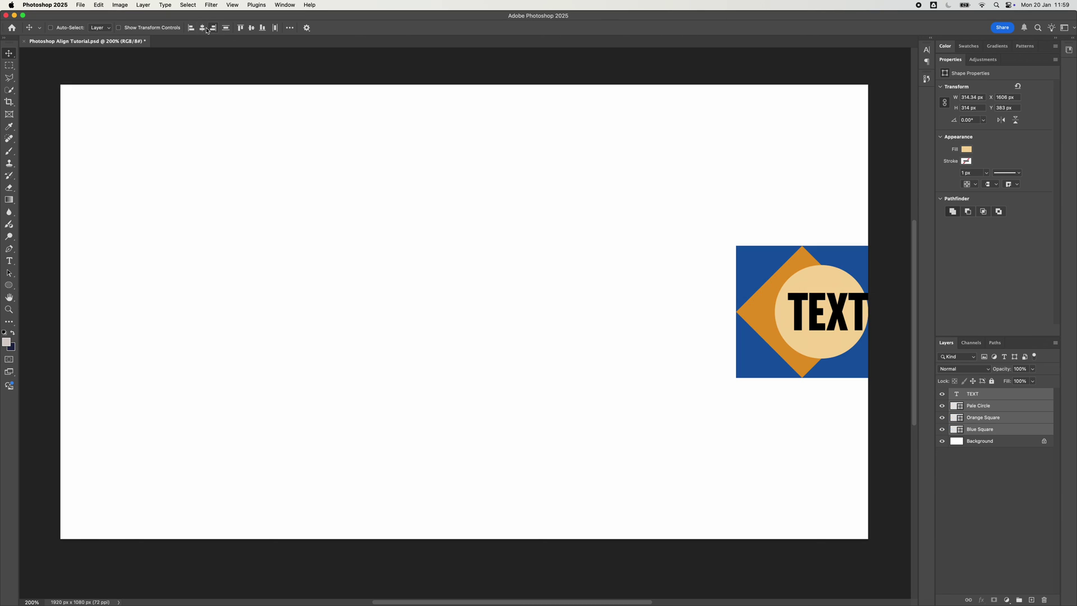
{"action": "left_click", "coordinate": [202, 27]}
{"action": "left_click", "coordinate": [241, 28]}
{"action": "left_click", "coordinate": [226, 27]}
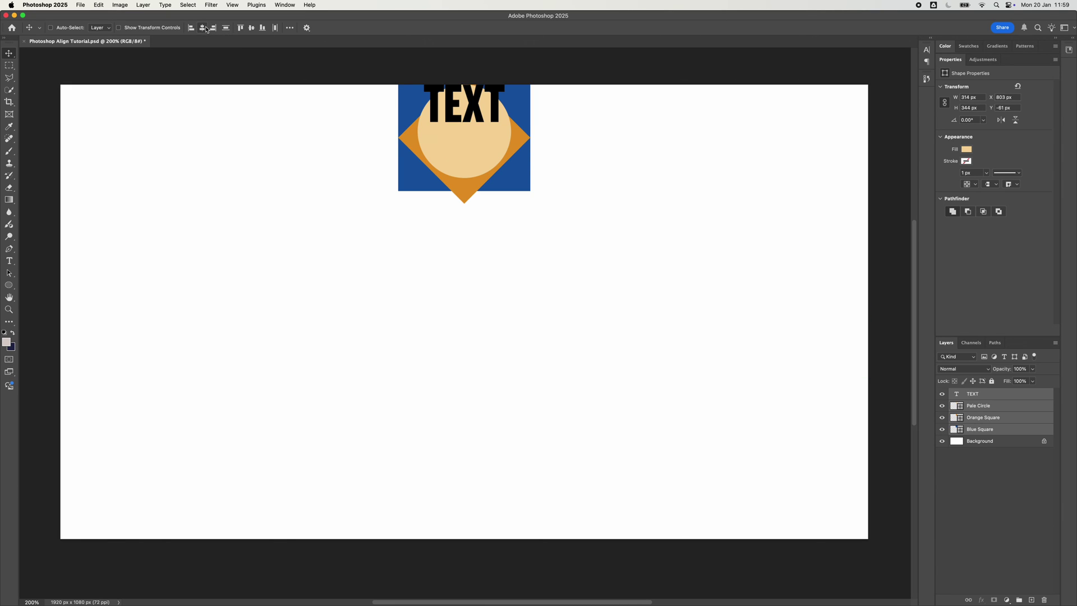
{"action": "left_click", "coordinate": [252, 28]}
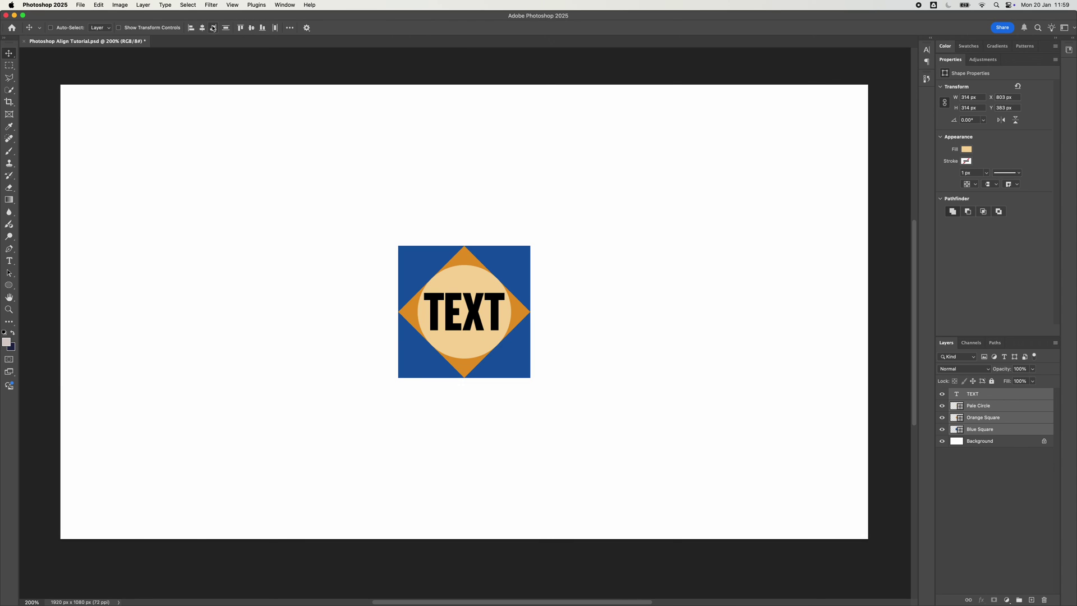
{"action": "left_click", "coordinate": [214, 27]}
{"action": "left_click", "coordinate": [202, 28]}
Clear the layer selection and leave only the TEXT layer selected
{"action": "left_click", "coordinate": [981, 520]}
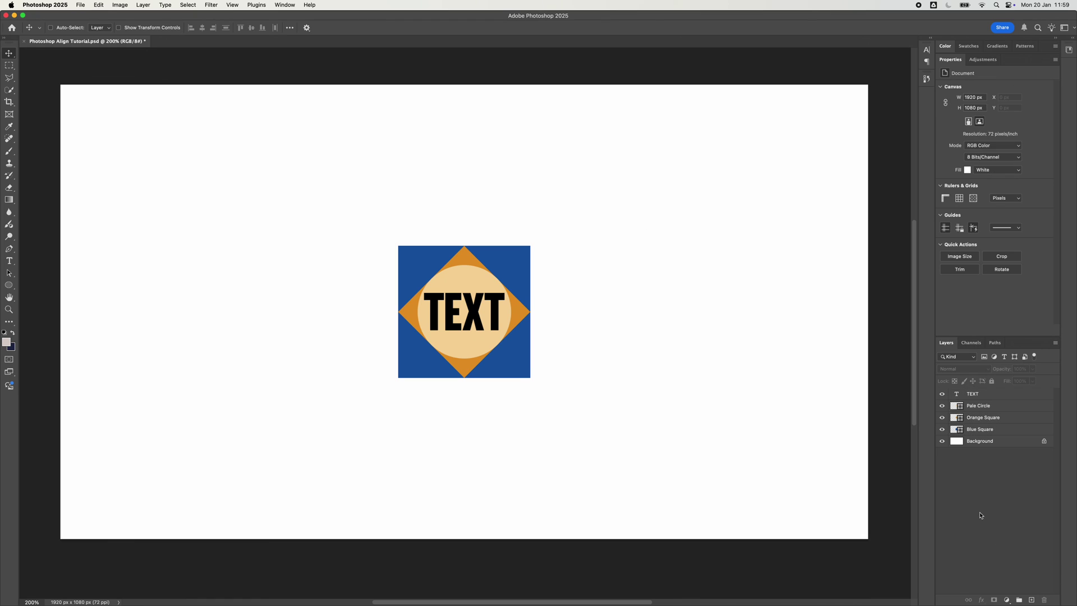
{"action": "left_click", "coordinate": [485, 309], "text": "super"}
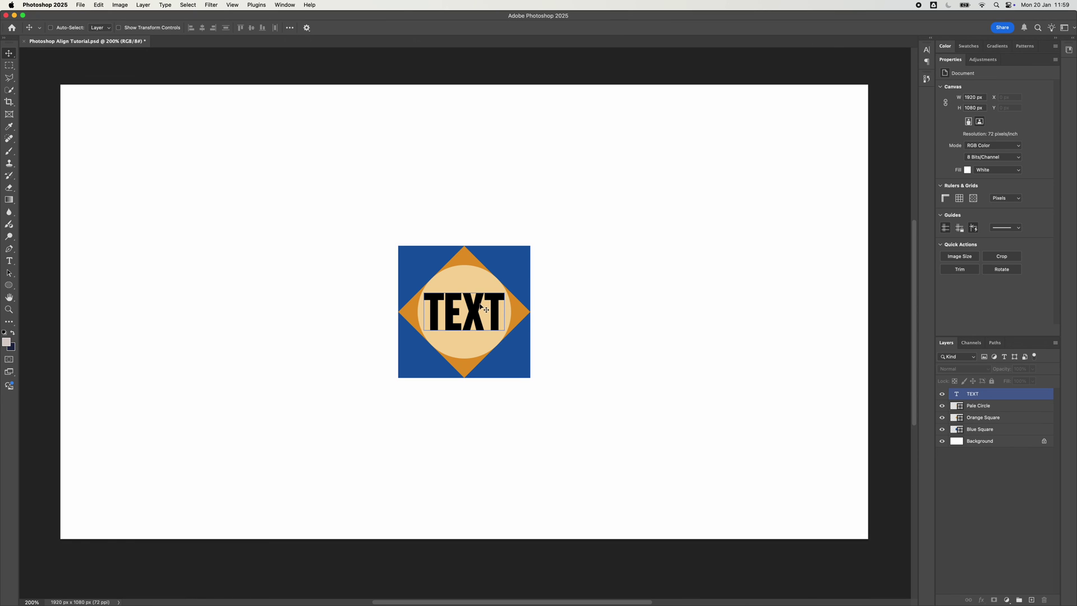